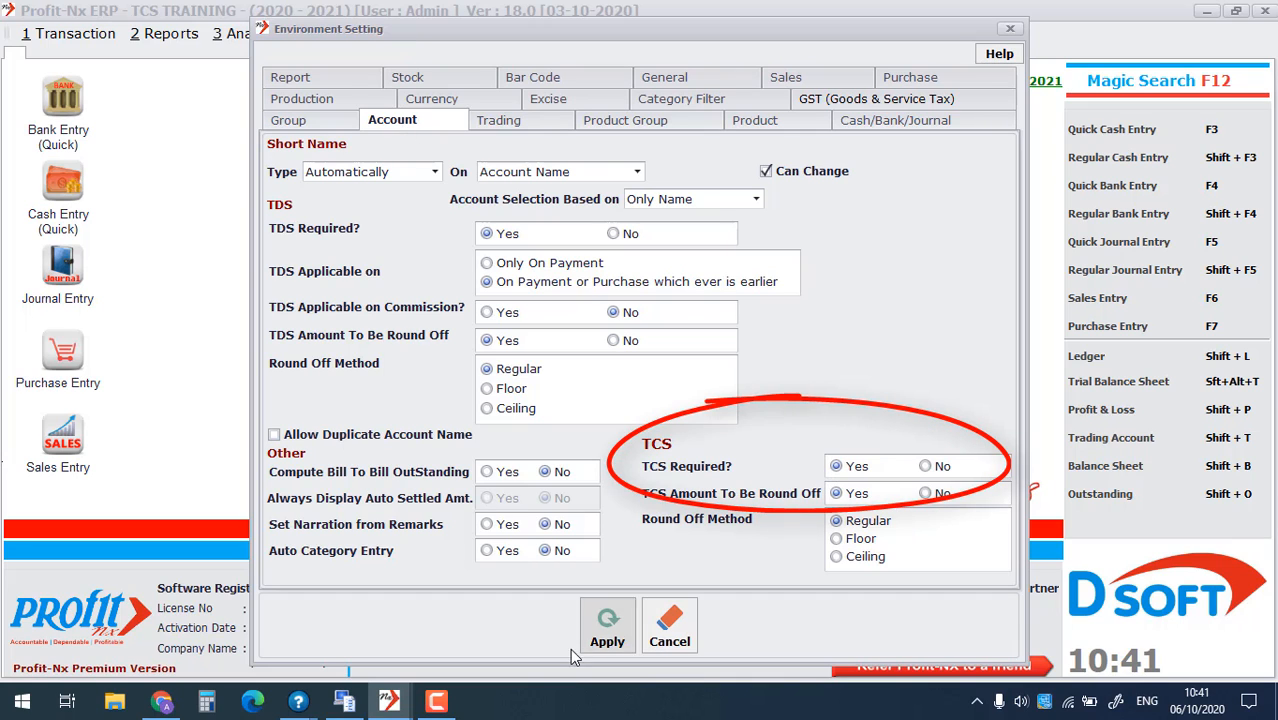
- Apply the account environment settings with TCS required and regular round-off, and open the account master list
click(613, 620)
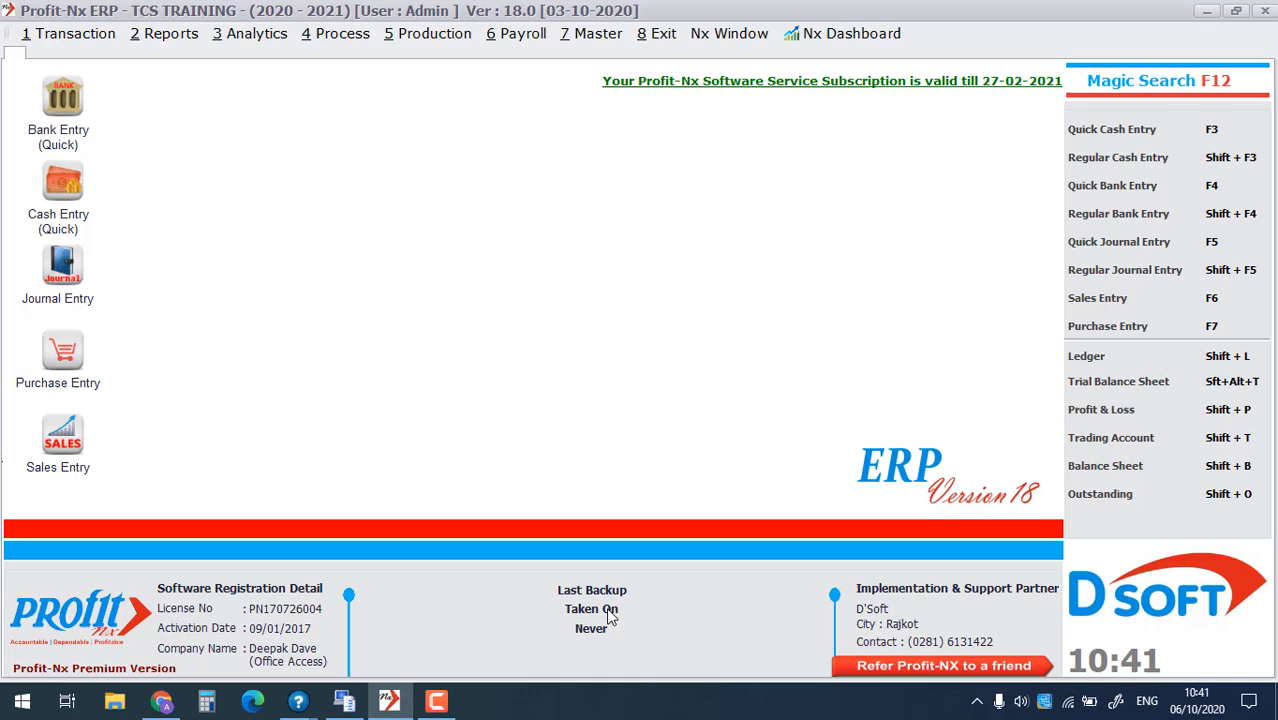
click(592, 34)
mouse_move(626, 66)
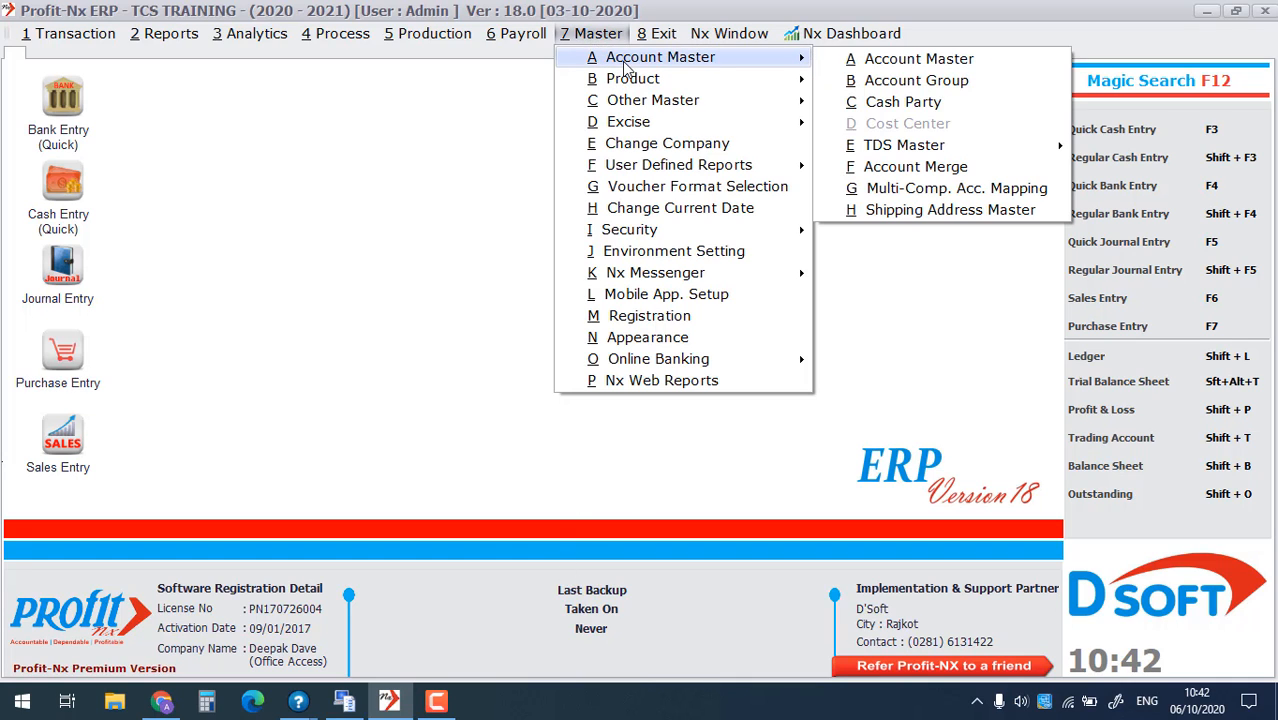
click(858, 63)
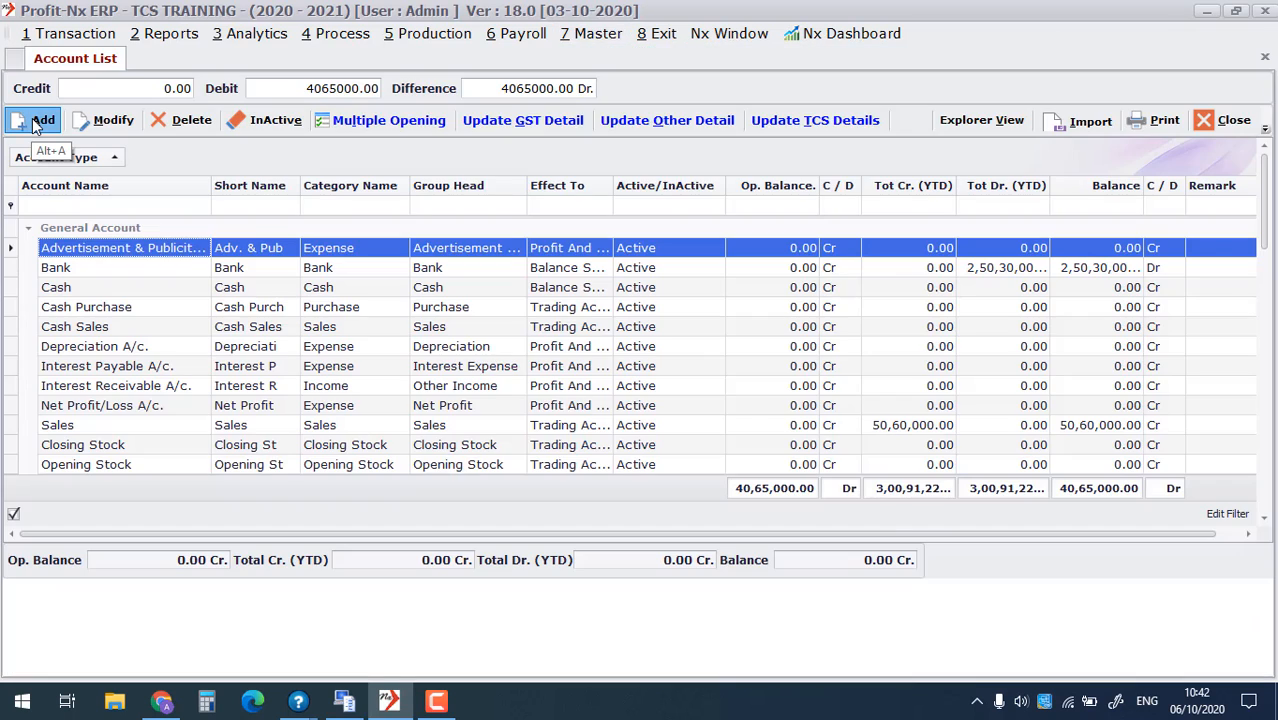
- Start a new account and set its account category to TCS
click(40, 122)
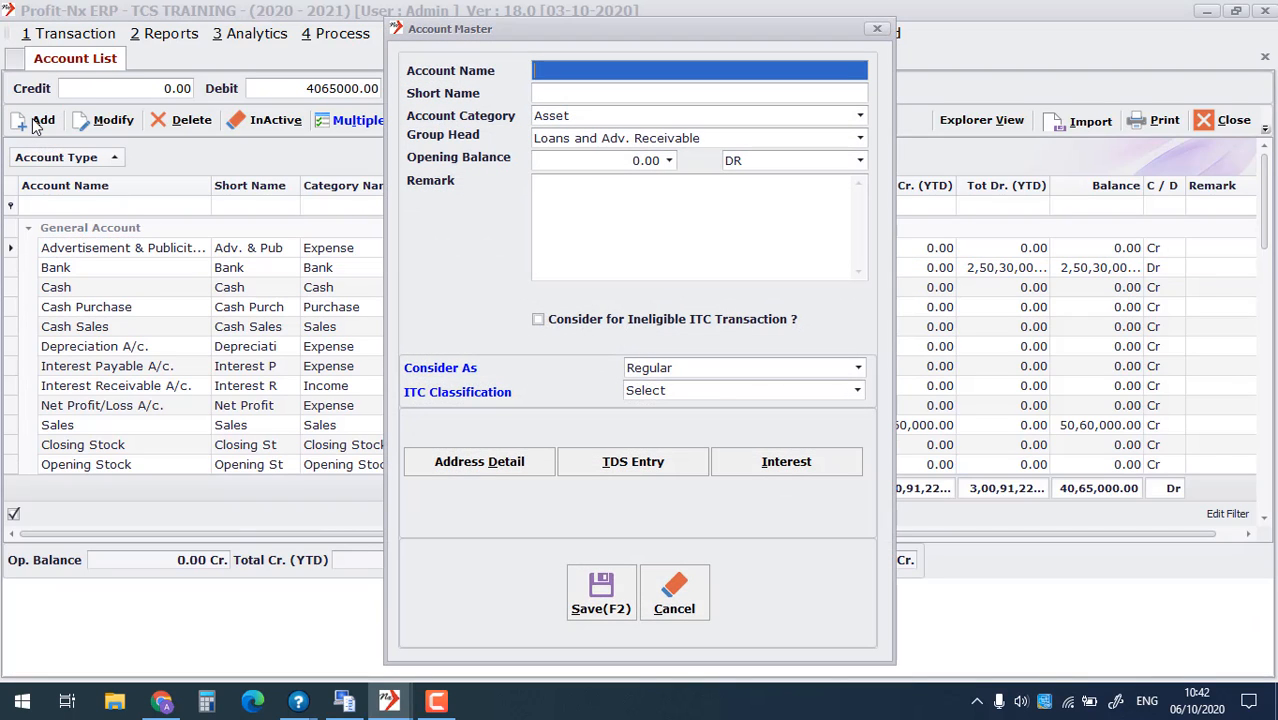
click(594, 118)
text(TCS)
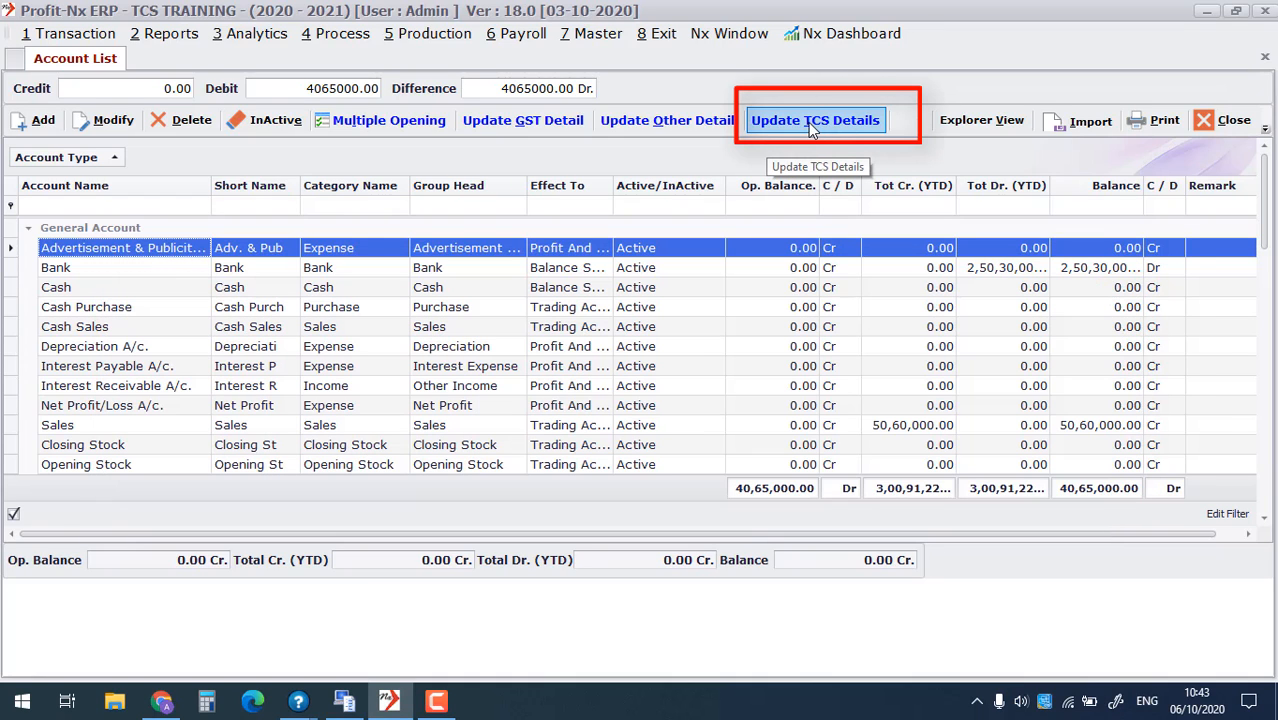
- Try to apply the TCS details to Abc International, Ganesh Tradelinks and Ganesh Trading Co with party code Company and receipts till 30/09/2020
click(810, 122)
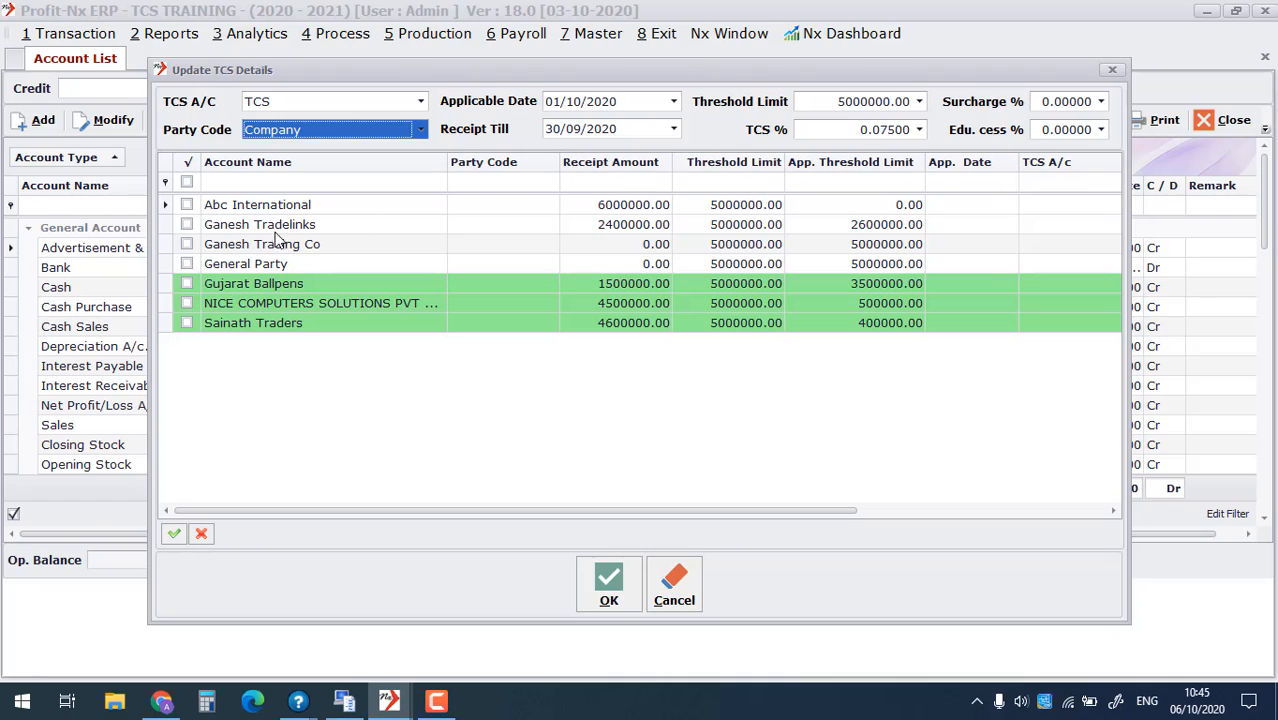
click(187, 204)
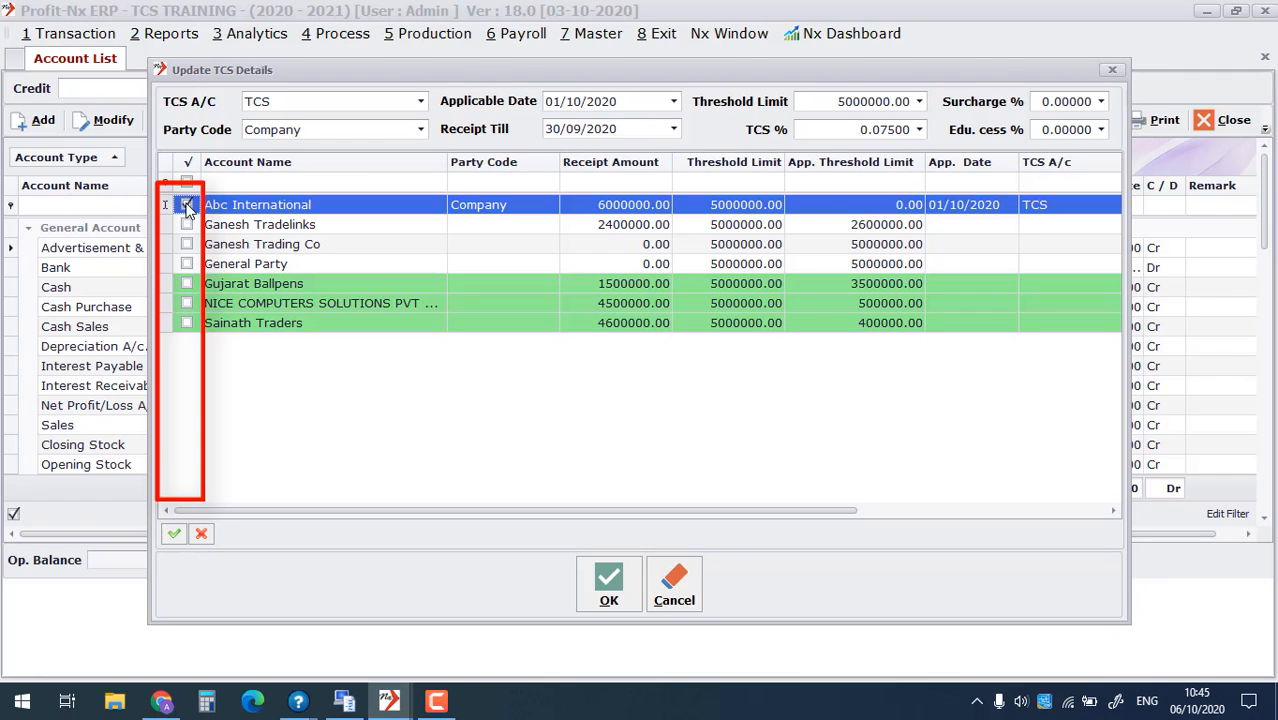
click(187, 224)
click(187, 244)
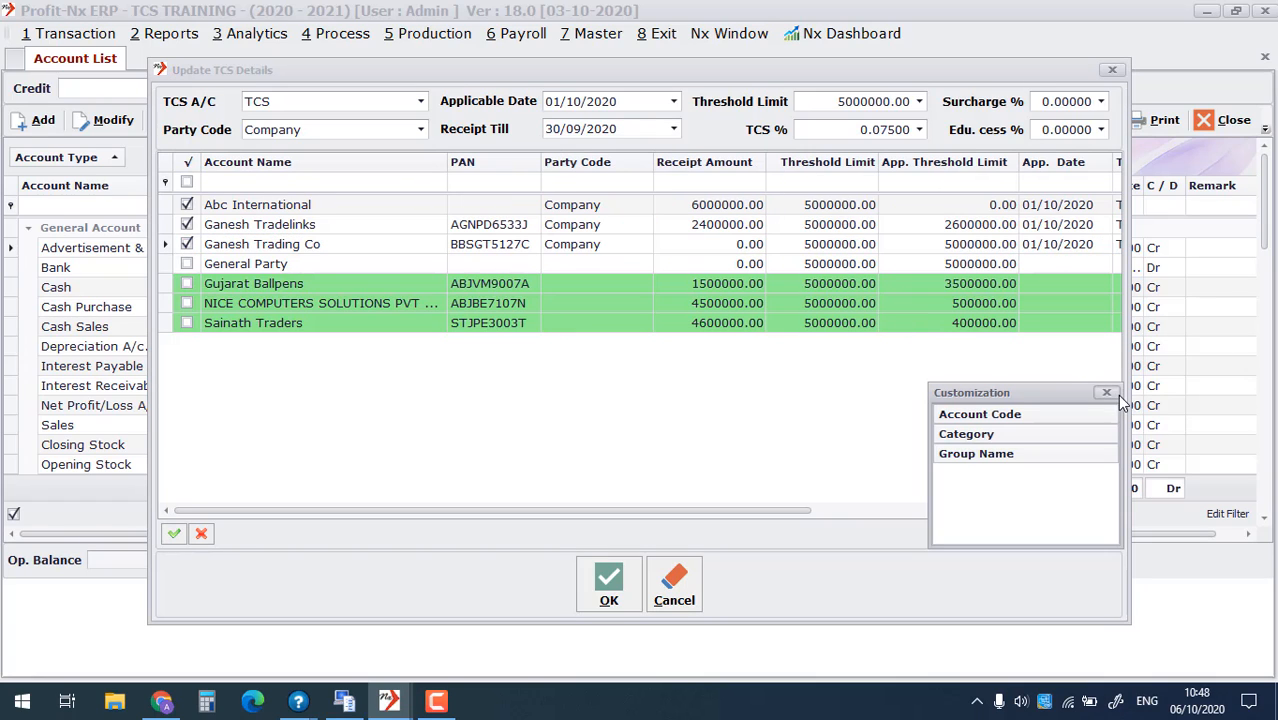
click(1110, 392)
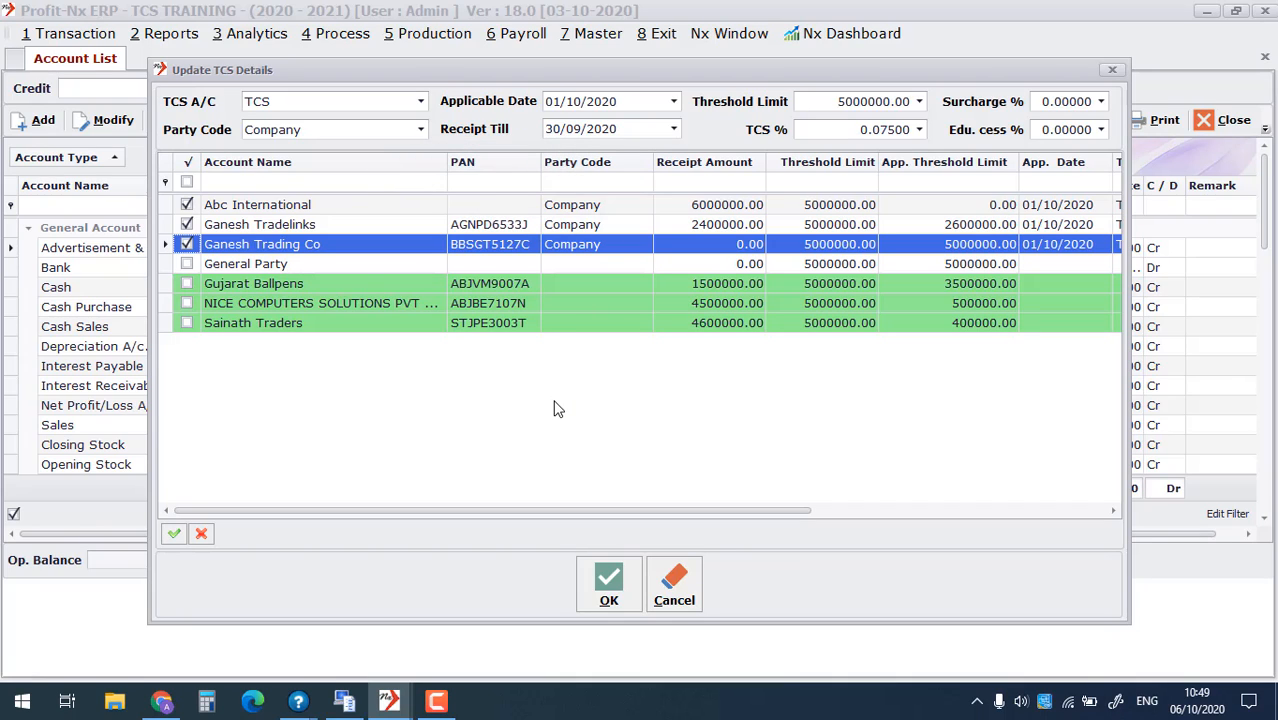
click(612, 590)
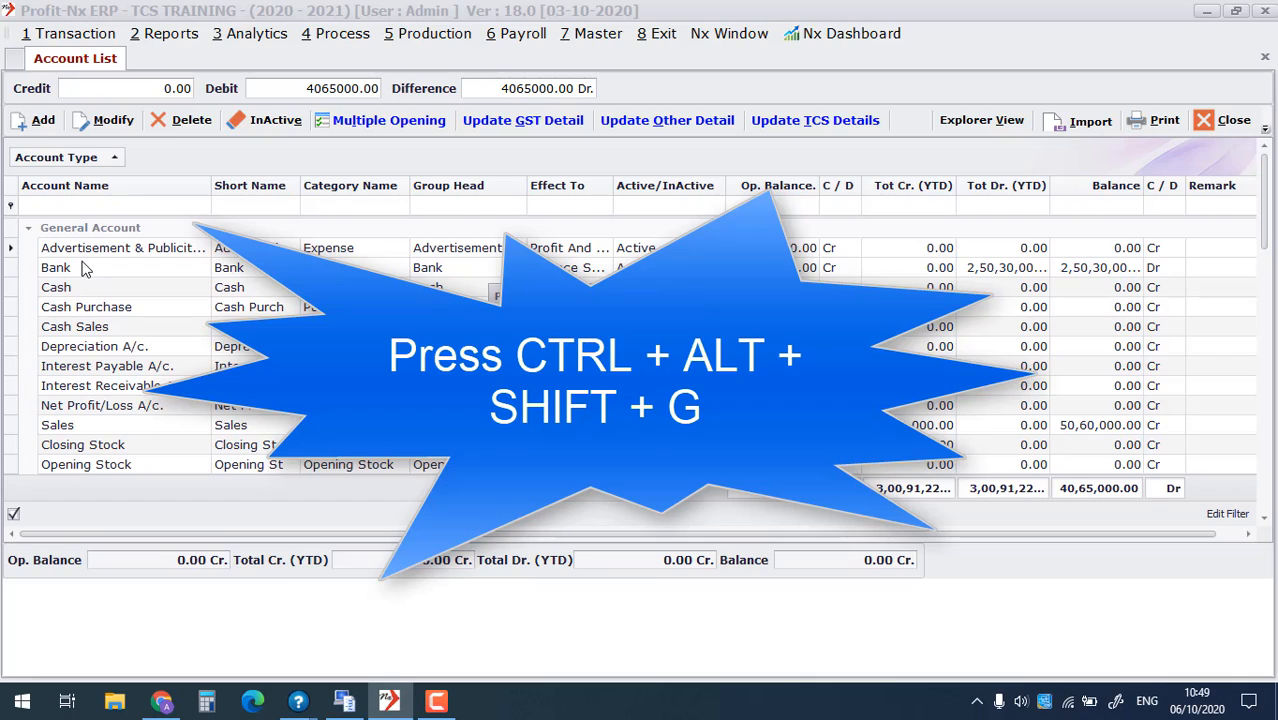
- Update the accounts' PAN from their valid GSTIN numbers
key(ctrl+alt+shift+g)
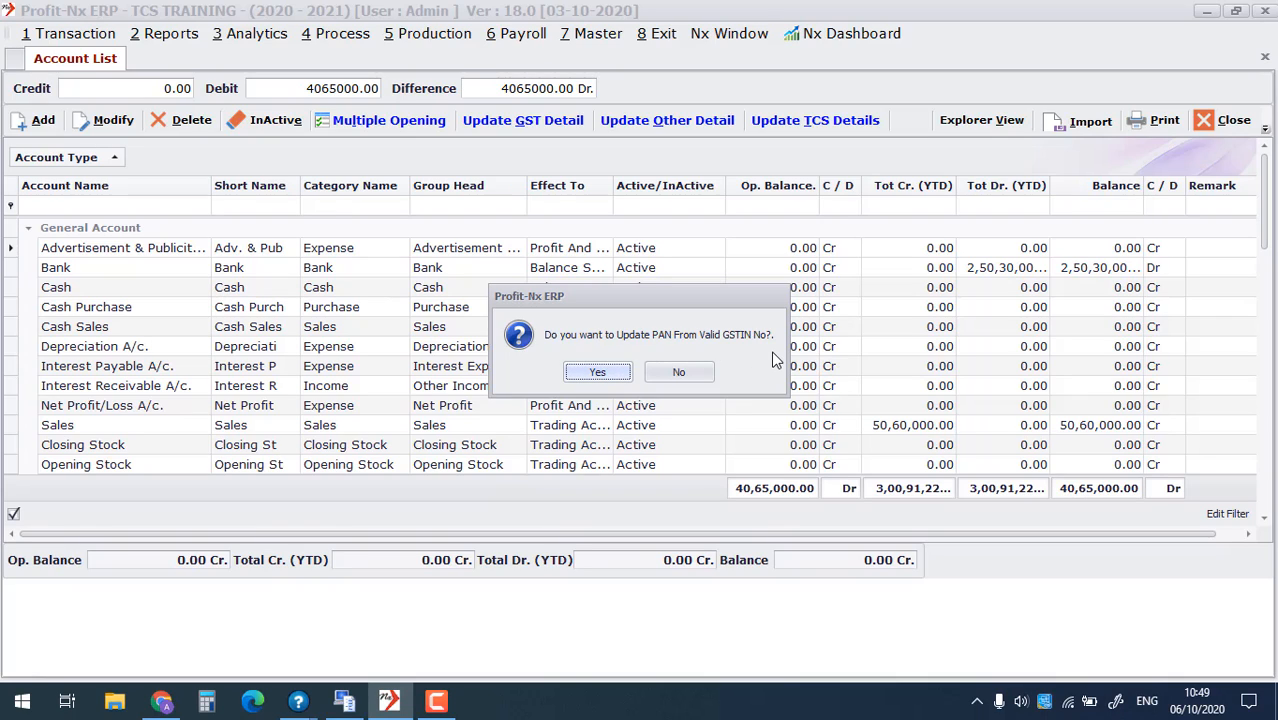
click(600, 373)
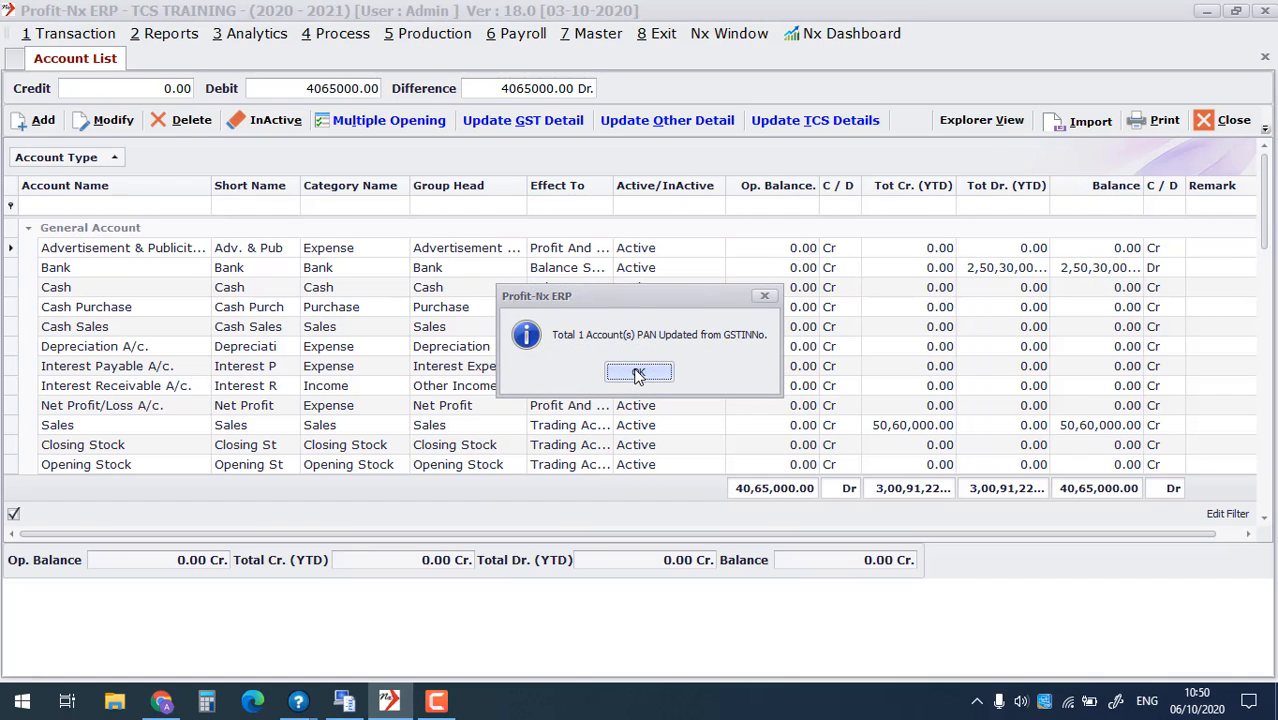
click(638, 375)
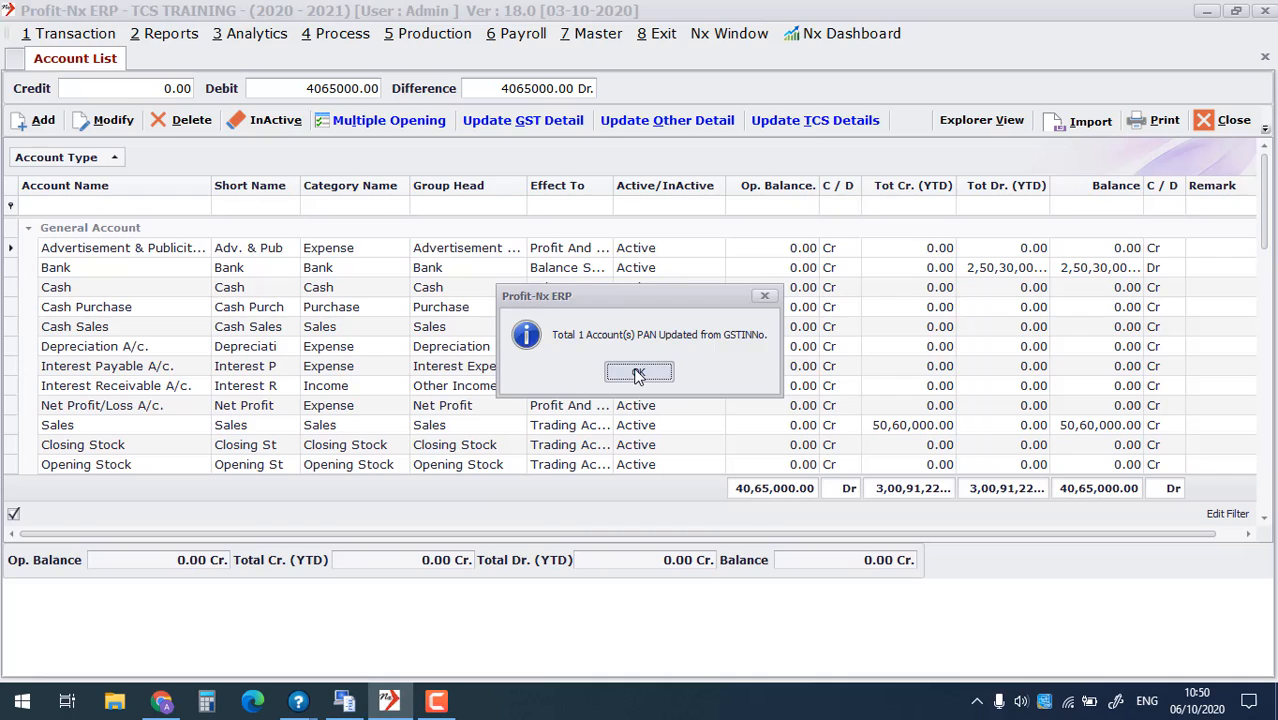
- In the TCS details update, select Abc International, Ganesh Tradelinks and Ganesh Trading Co with party code Company, applicable from 01/10/2020
click(805, 120)
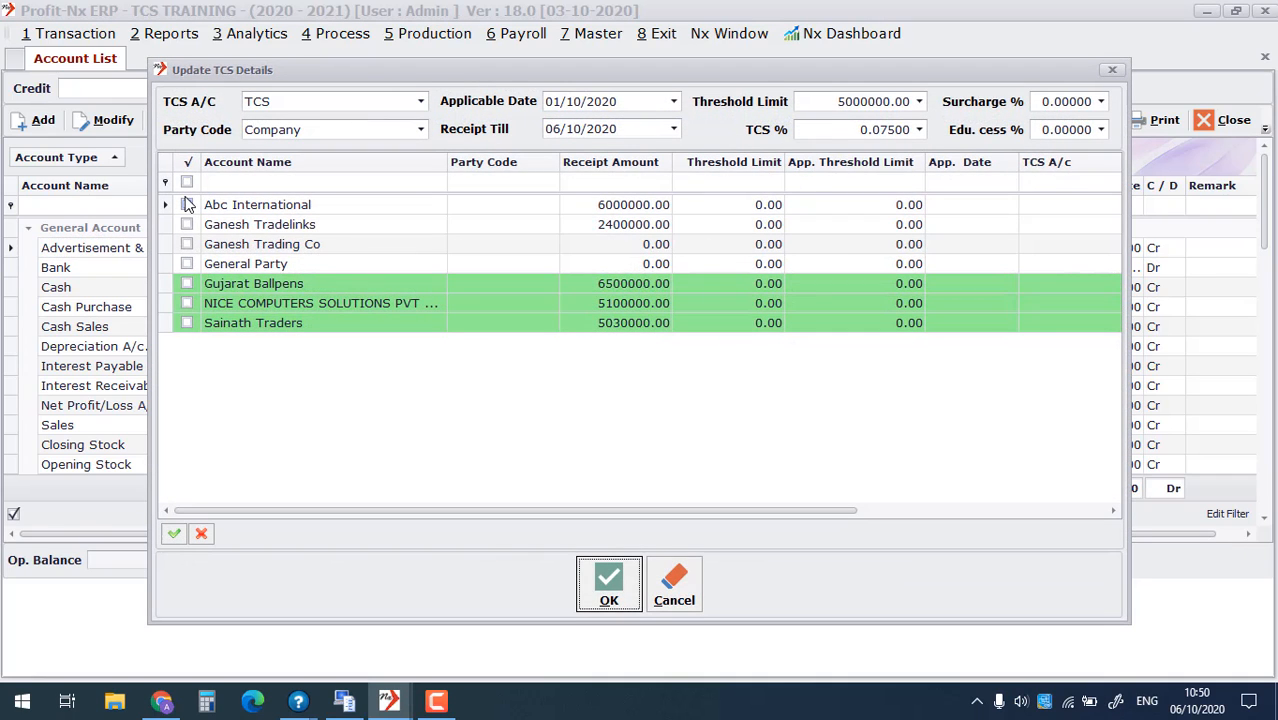
click(187, 204)
click(187, 224)
click(187, 244)
- Add the PAN column to the party grid, then save the TCS setup and close the account list
right_click(415, 167)
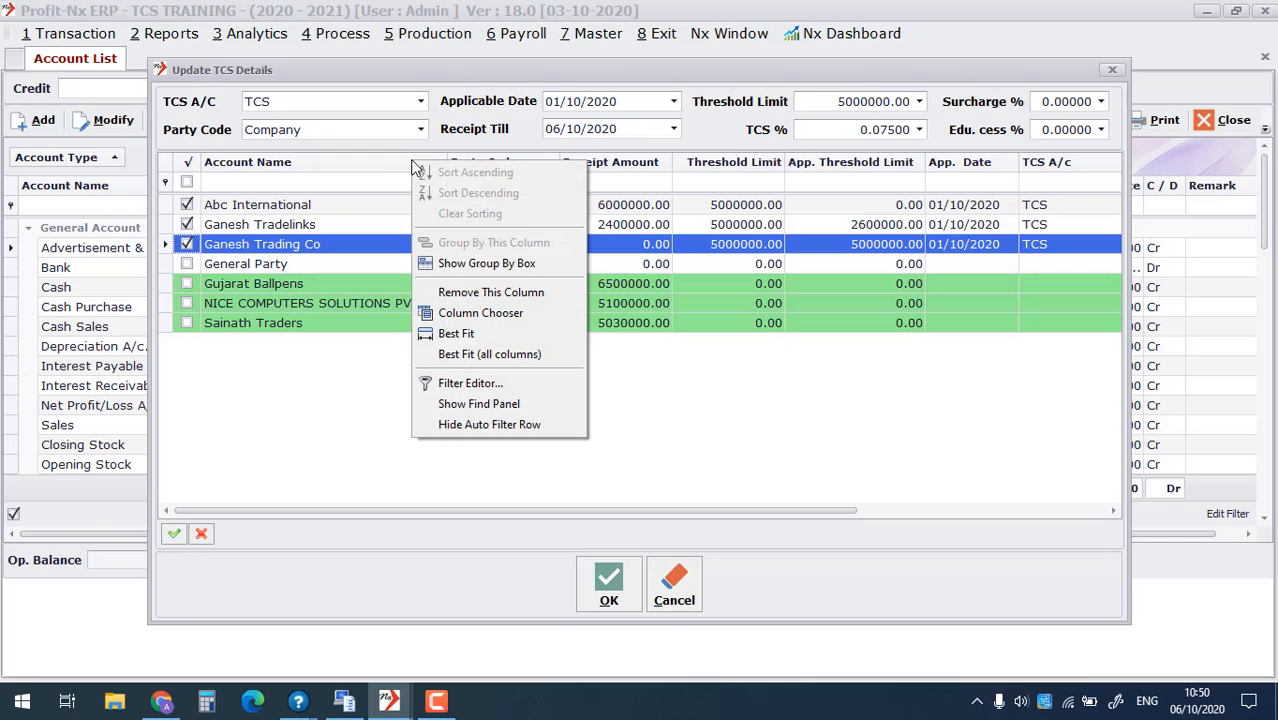
click(470, 231)
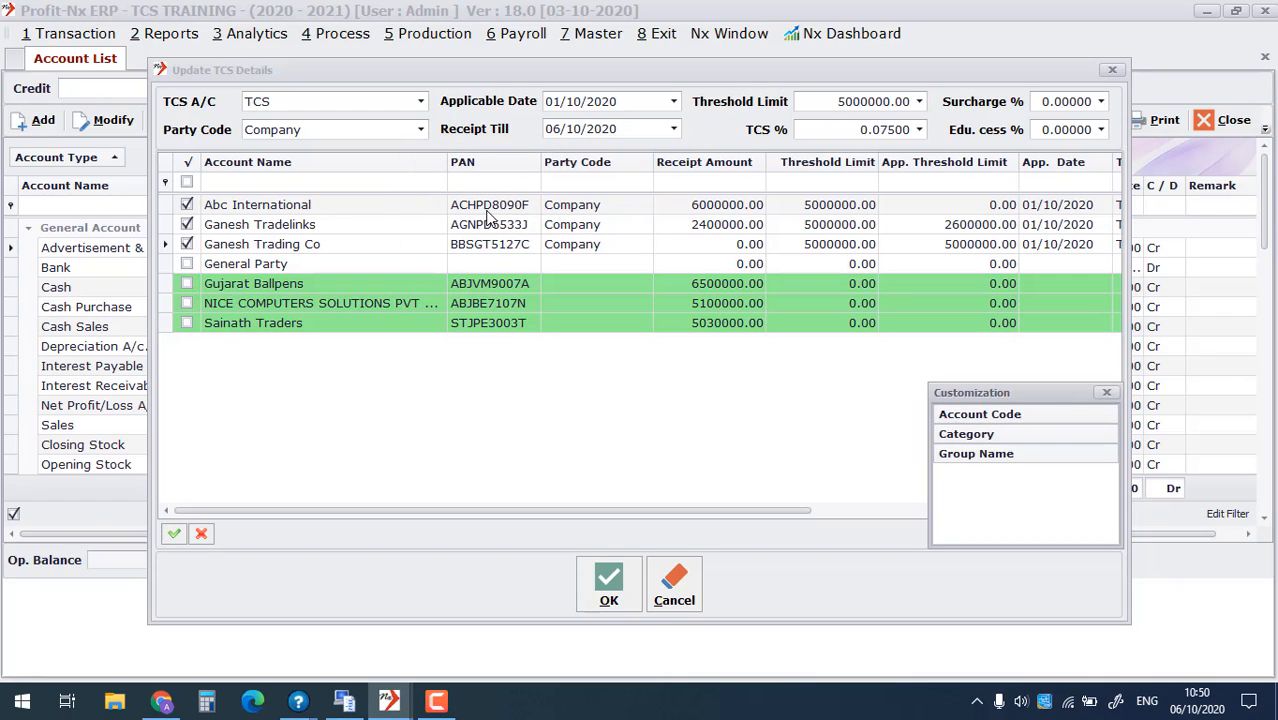
click(1106, 392)
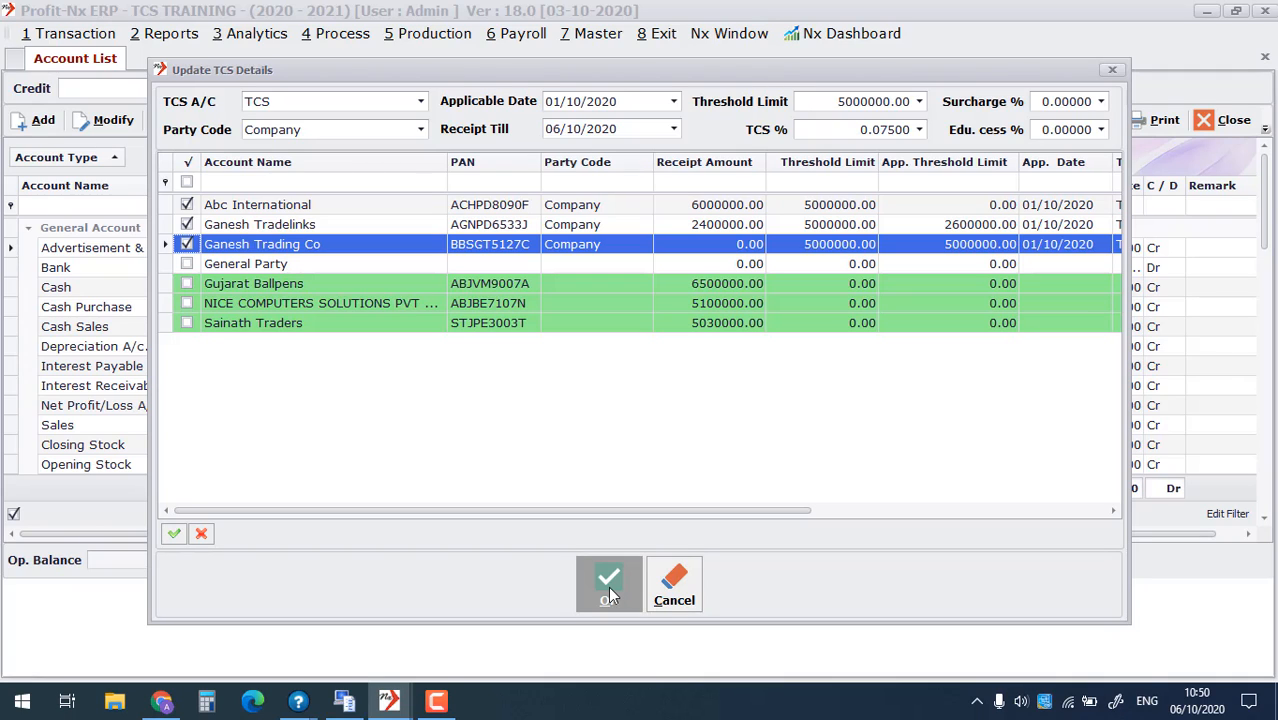
click(608, 588)
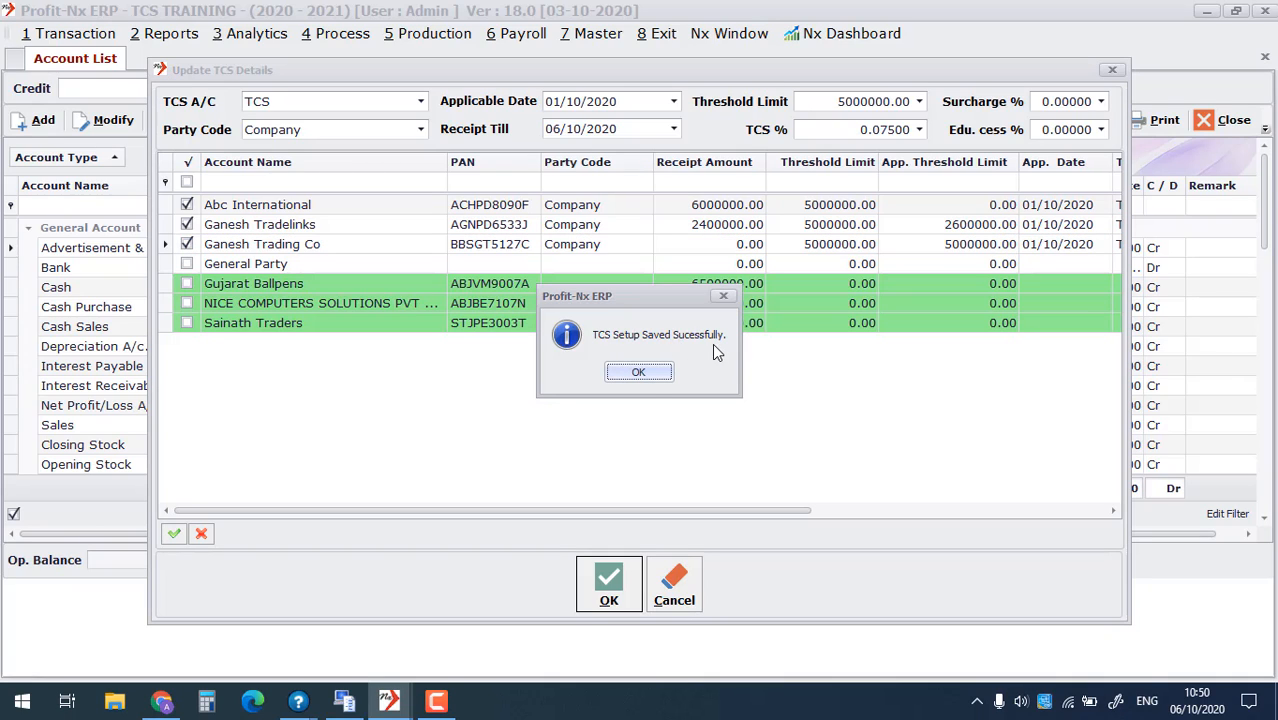
click(648, 373)
click(1232, 119)
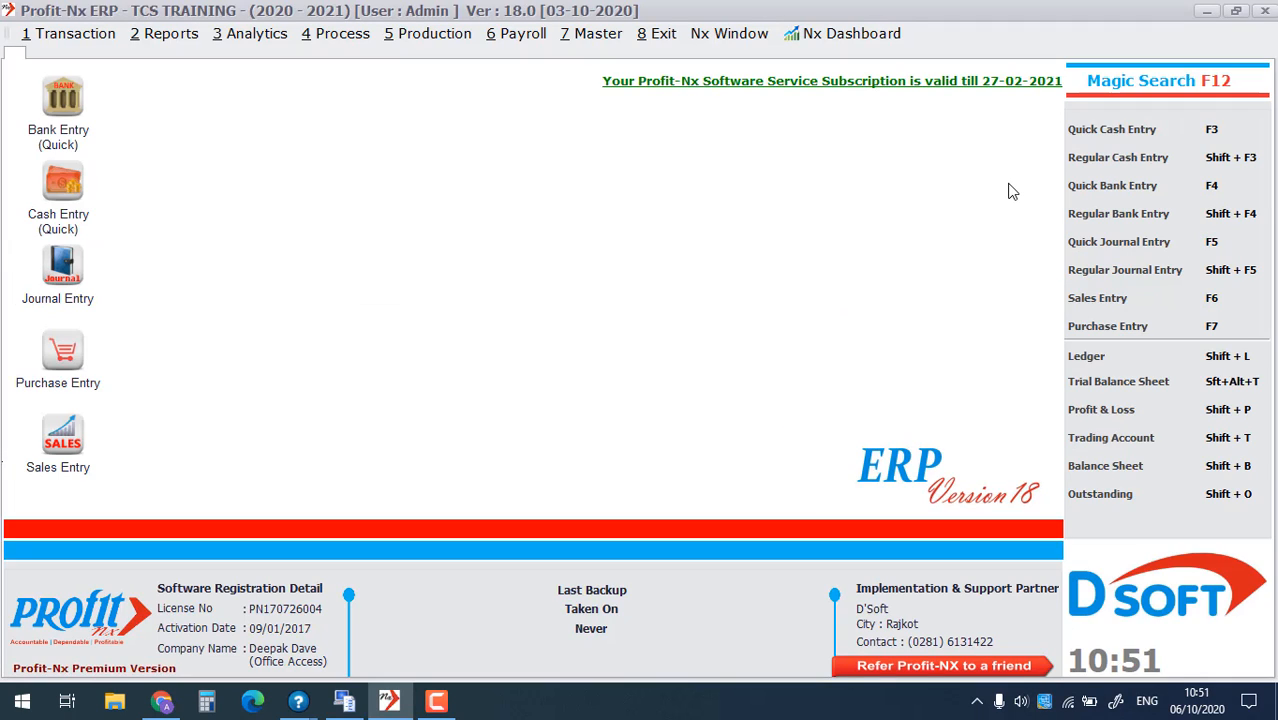
- Start a new regular bank entry with the voucher type Receipt
click(80, 36)
click(285, 80)
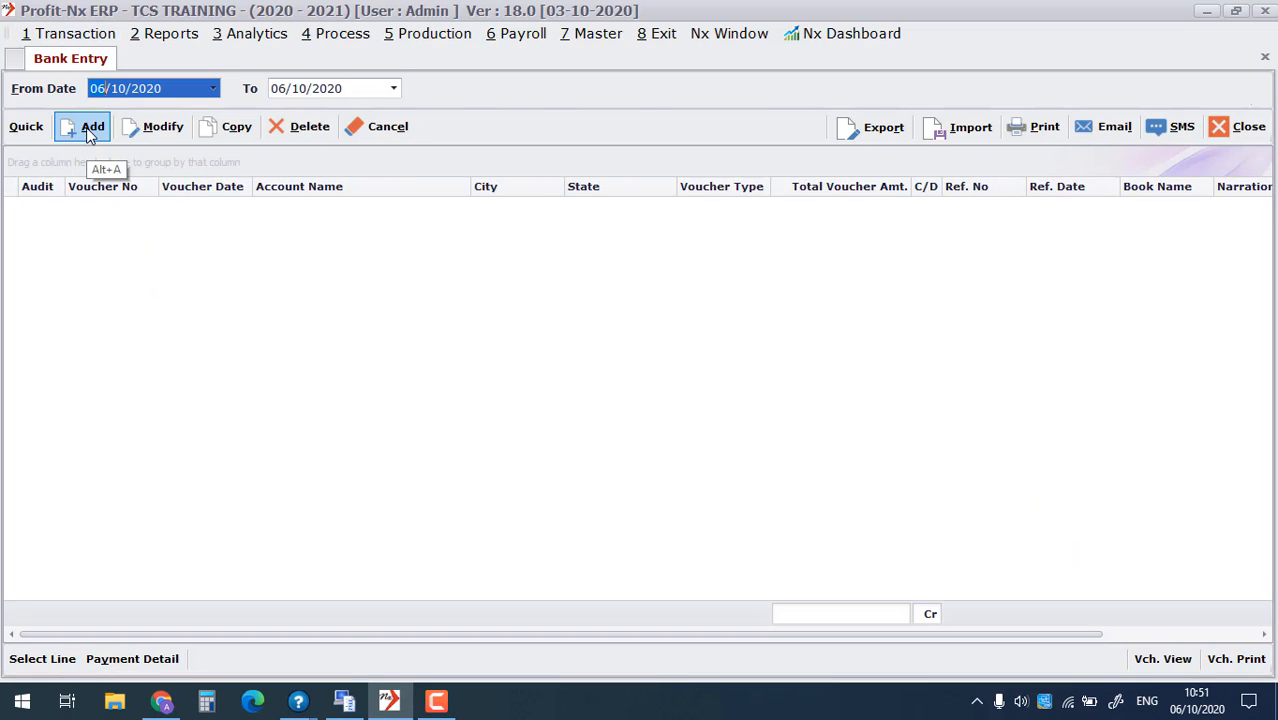
click(89, 133)
text(re)
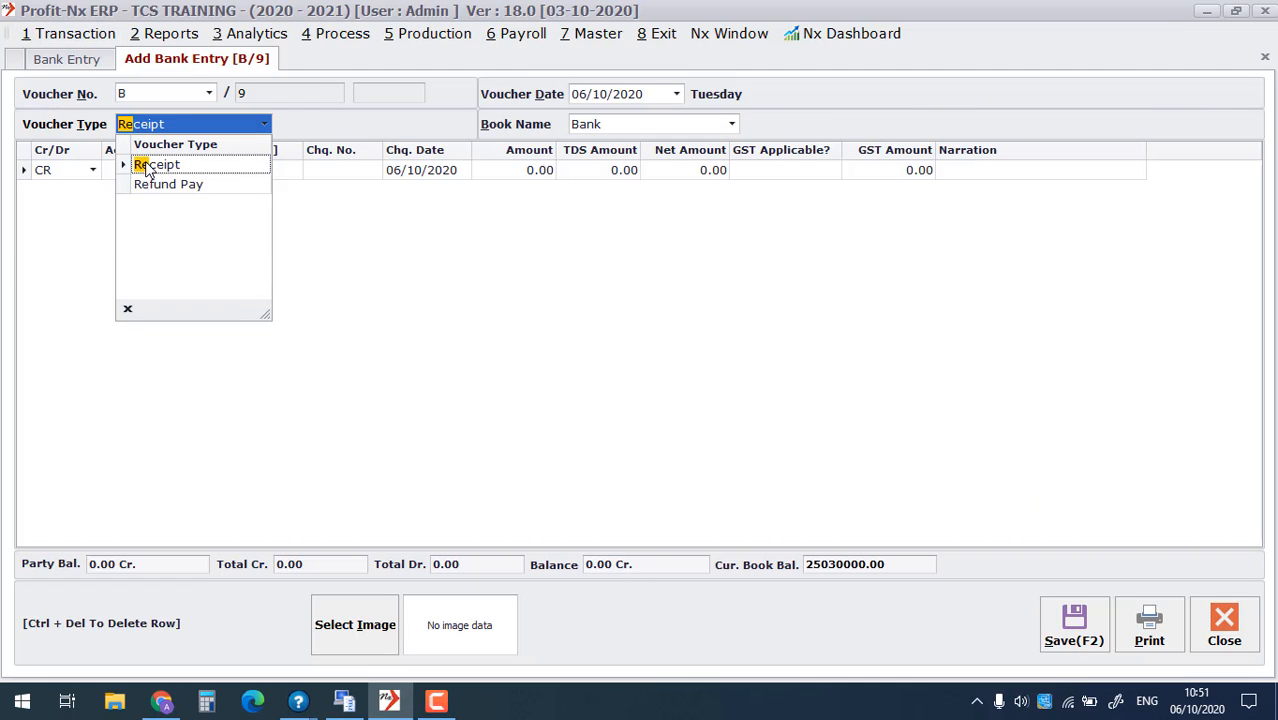
click(147, 167)
key(Return)
- Enter a credit line for Abc International with an amount of 1000000
click(171, 237)
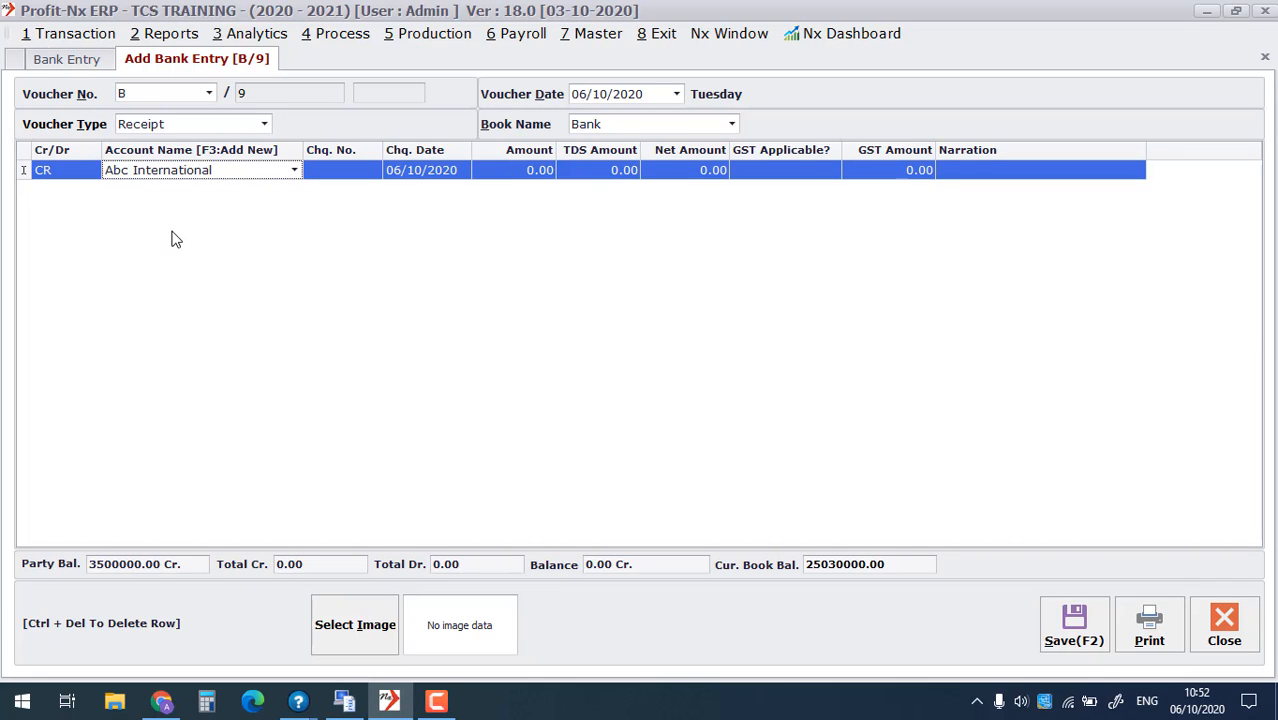
key(Return)
key(Return)
key(Return)
text(10)
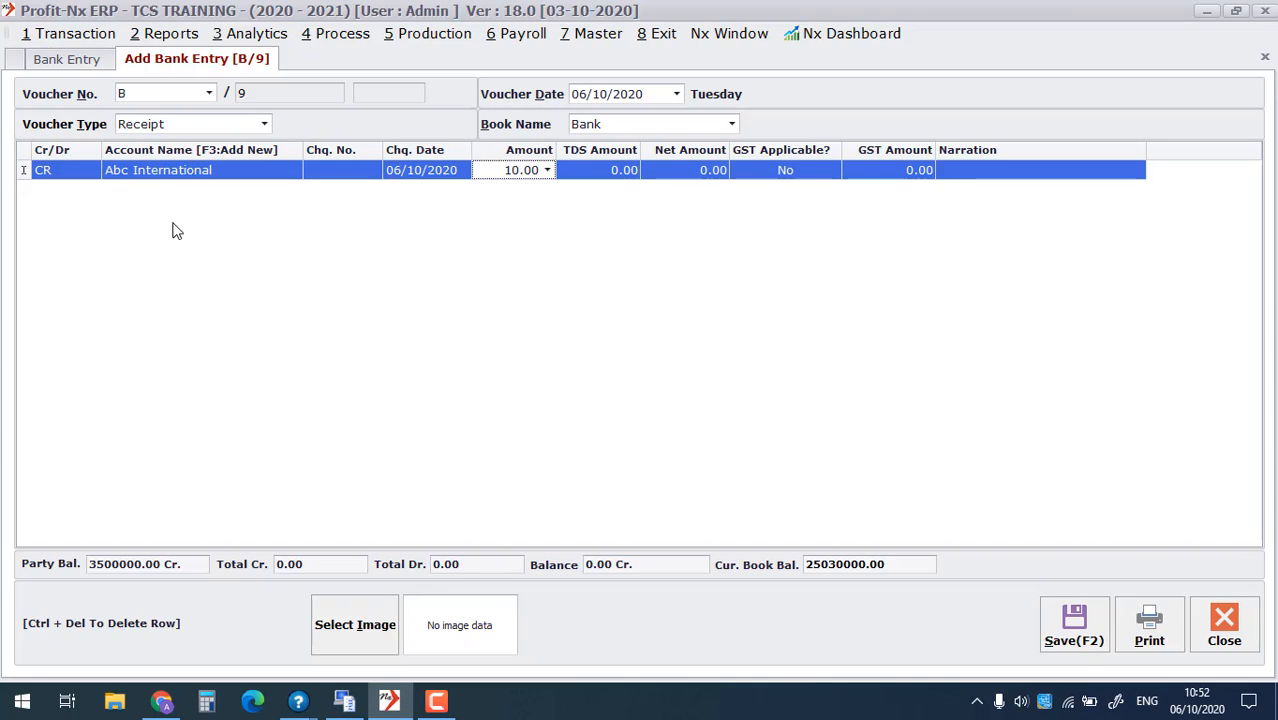
text(00000)
key(Return)
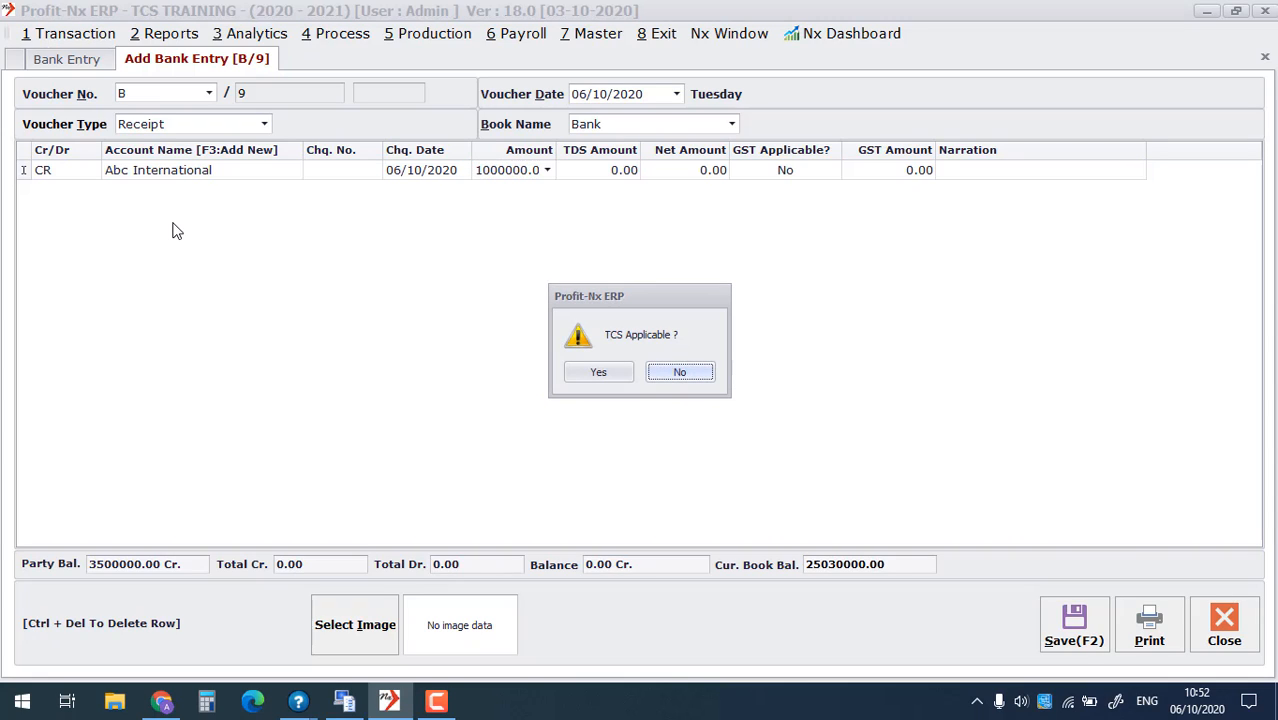
- Apply TCS to the receipt using the Inclusive calculation method, accept the narration and save the voucher
key(Left)
key(Return)
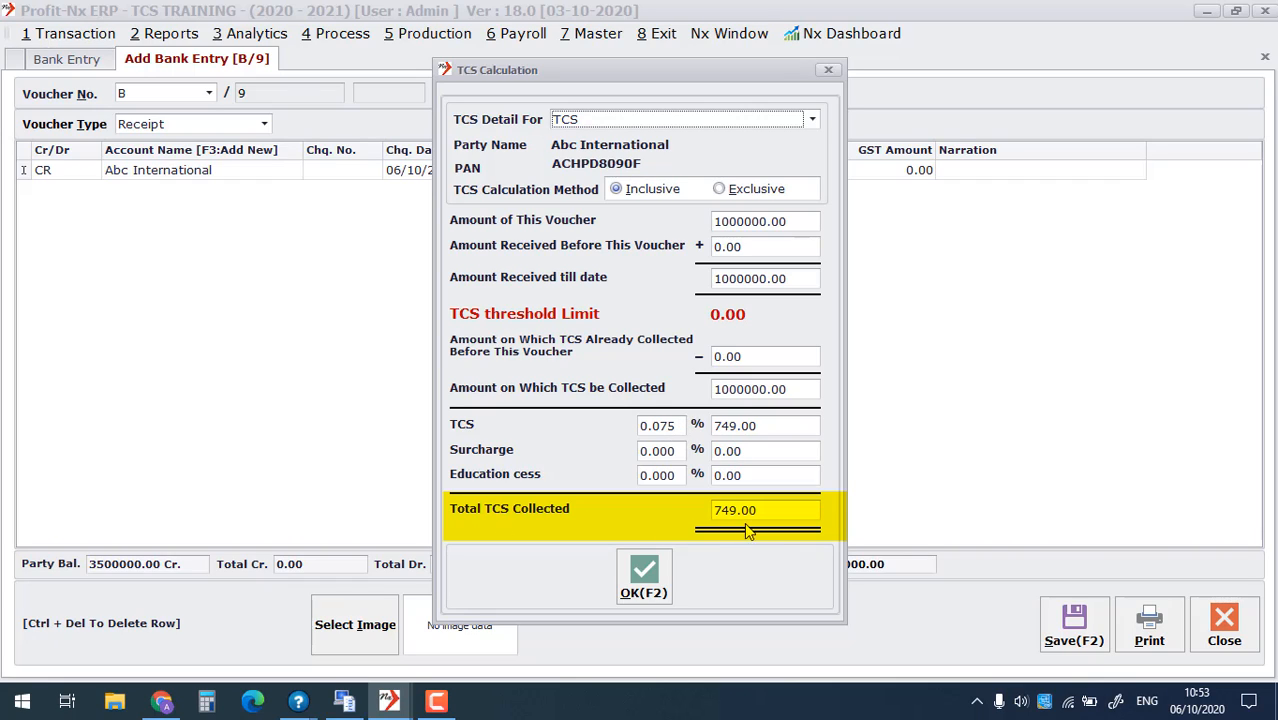
click(646, 578)
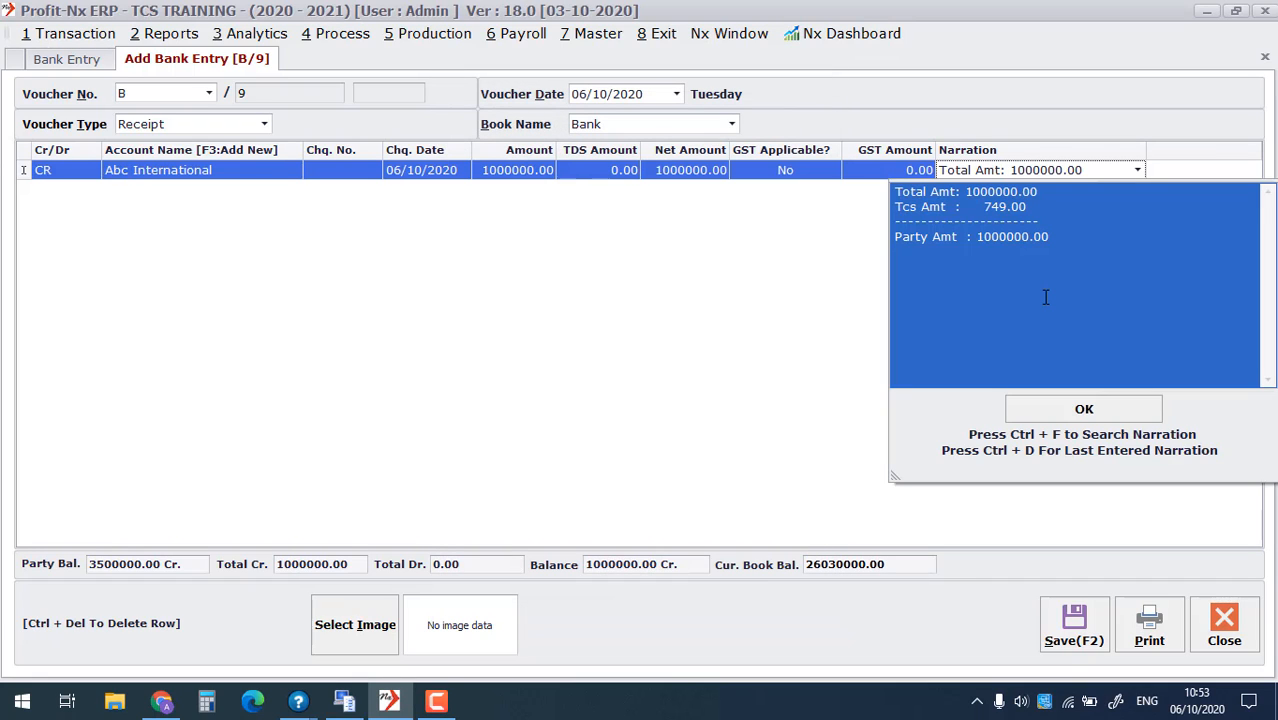
key(Return)
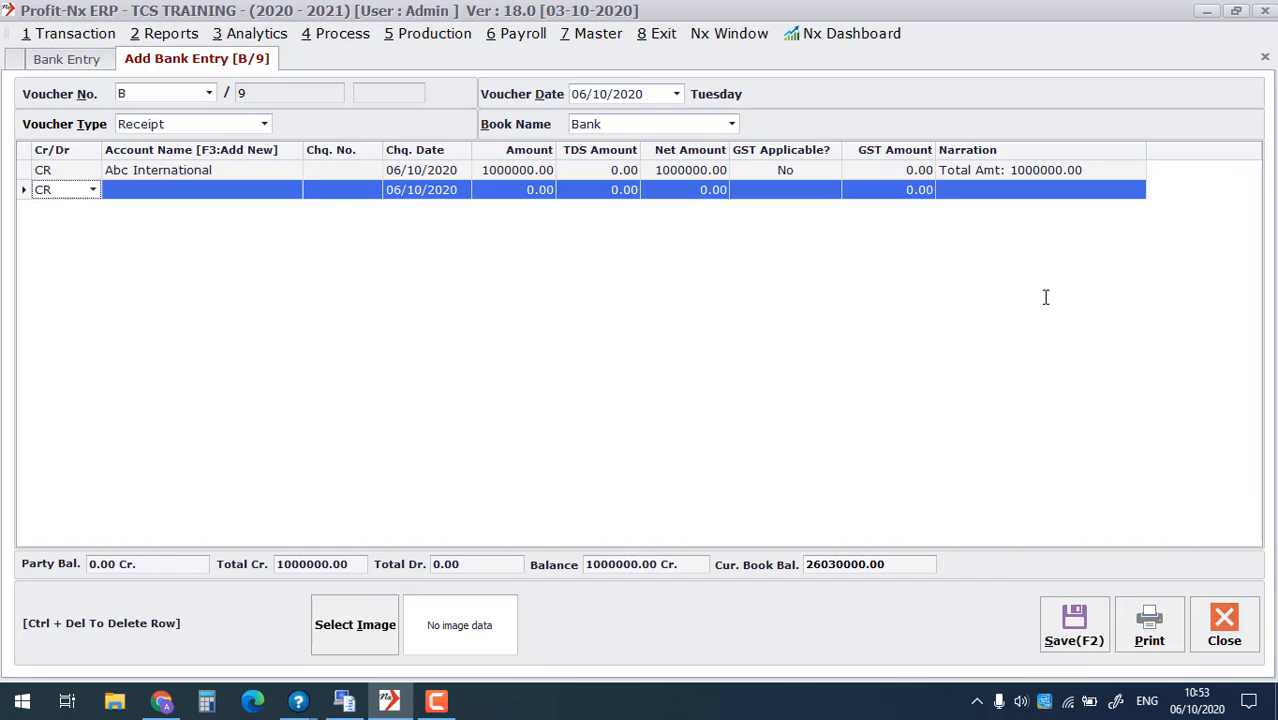
click(1076, 624)
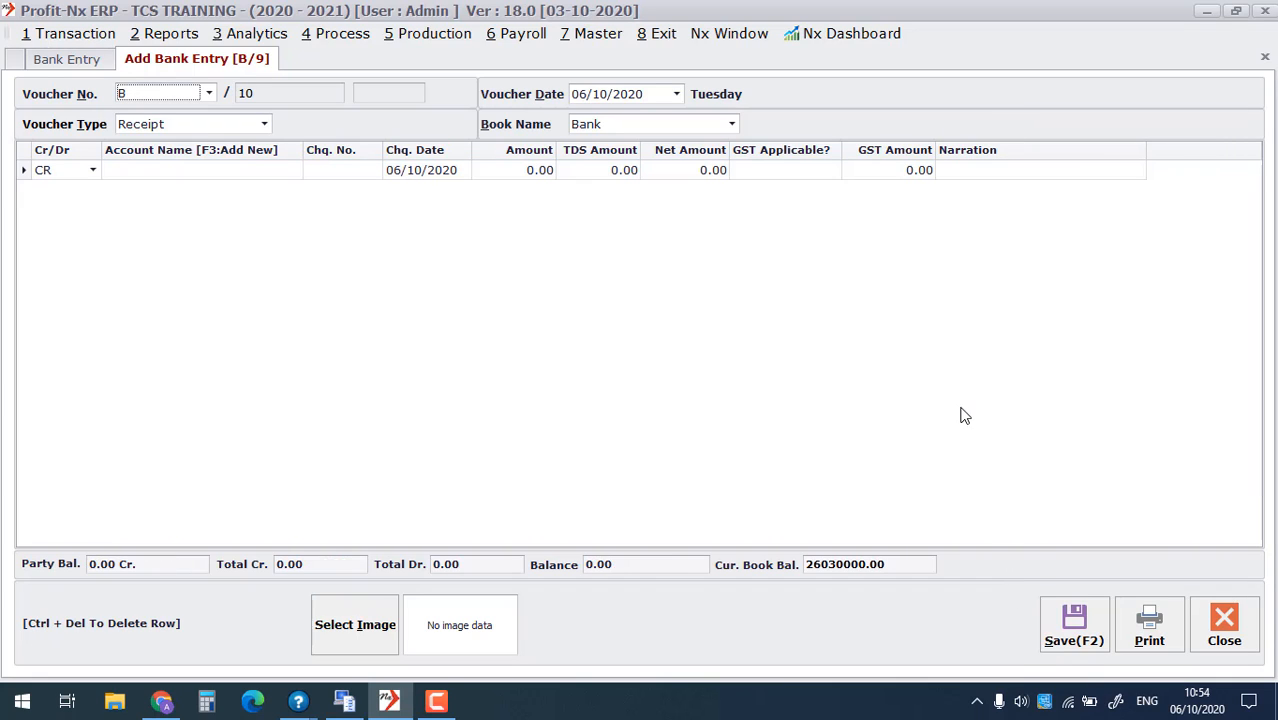
- Open the ledger account report and view the voucher details of Abc International
click(162, 37)
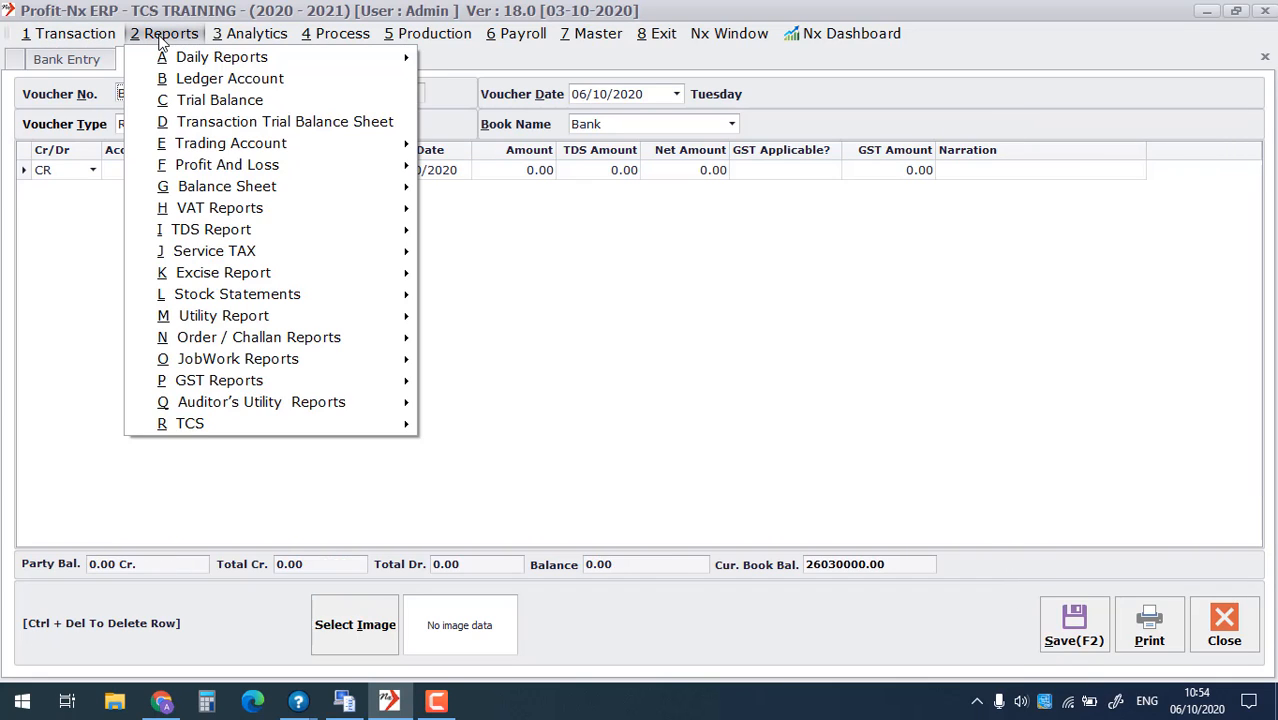
click(191, 81)
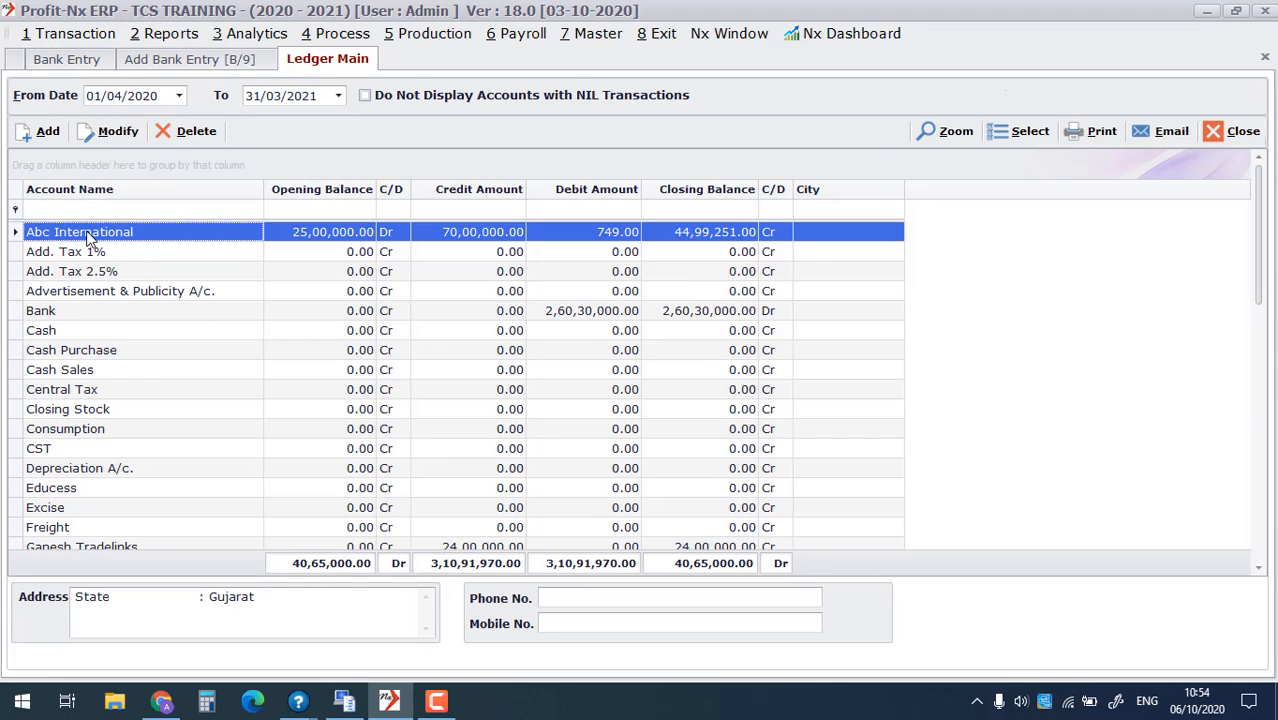
double_click(108, 240)
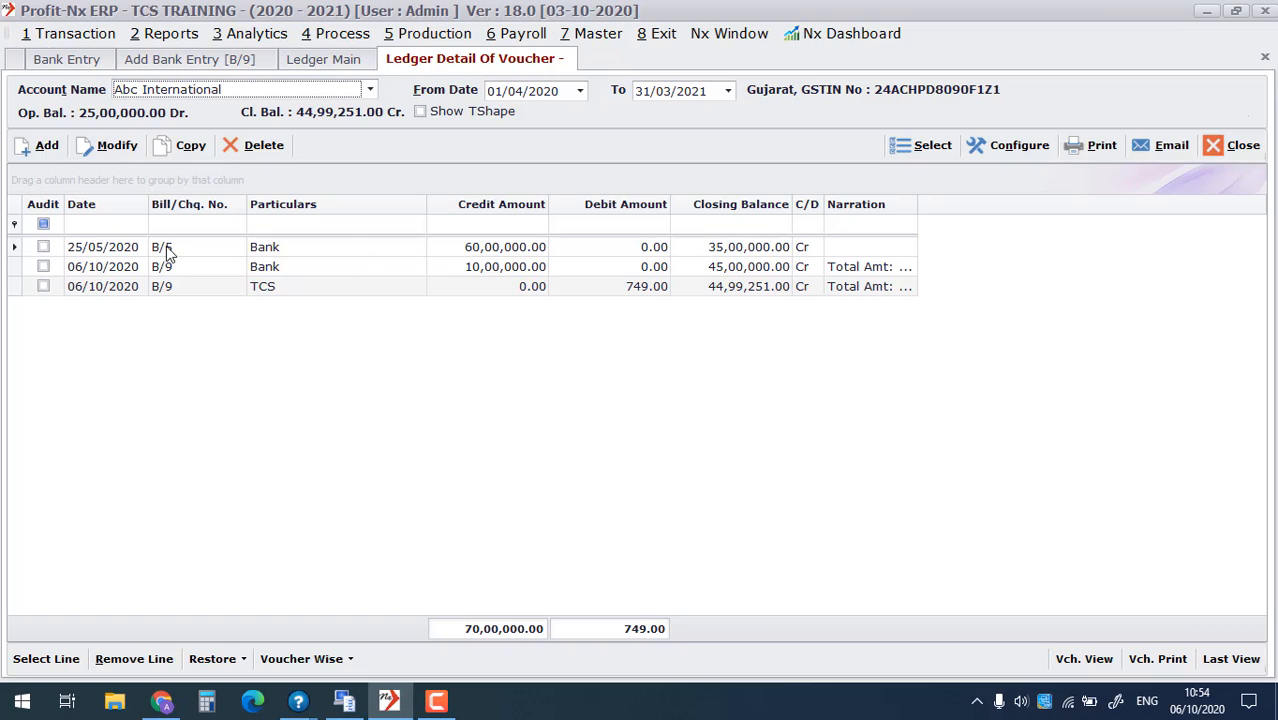